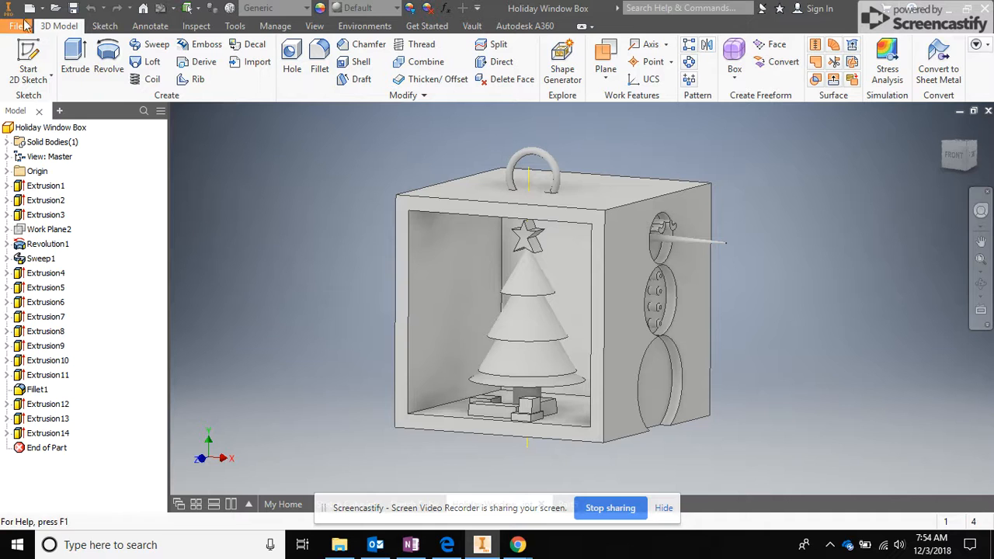
Create a new part file from the Standard.ipt template
left_click(17, 27)
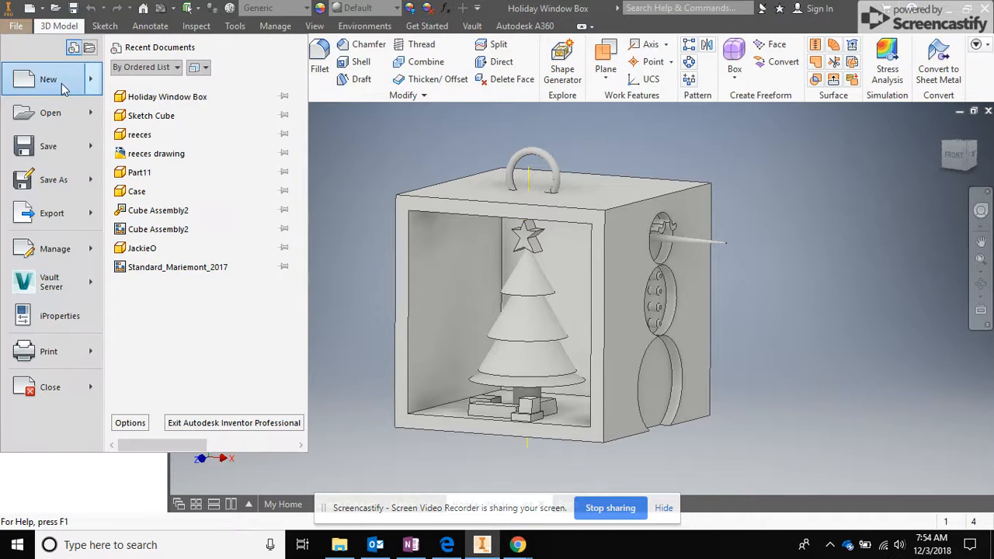
left_click(28, 78)
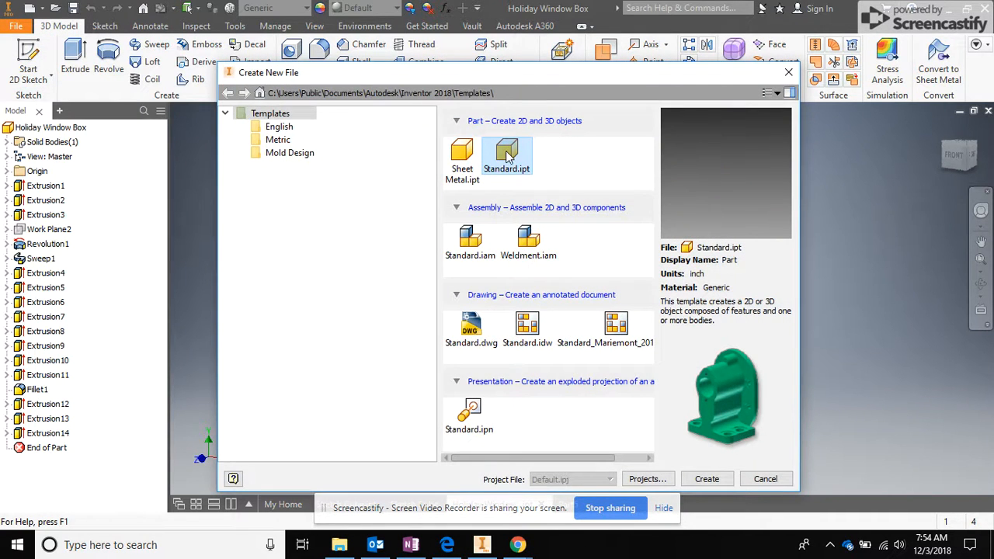
double_click(506, 155)
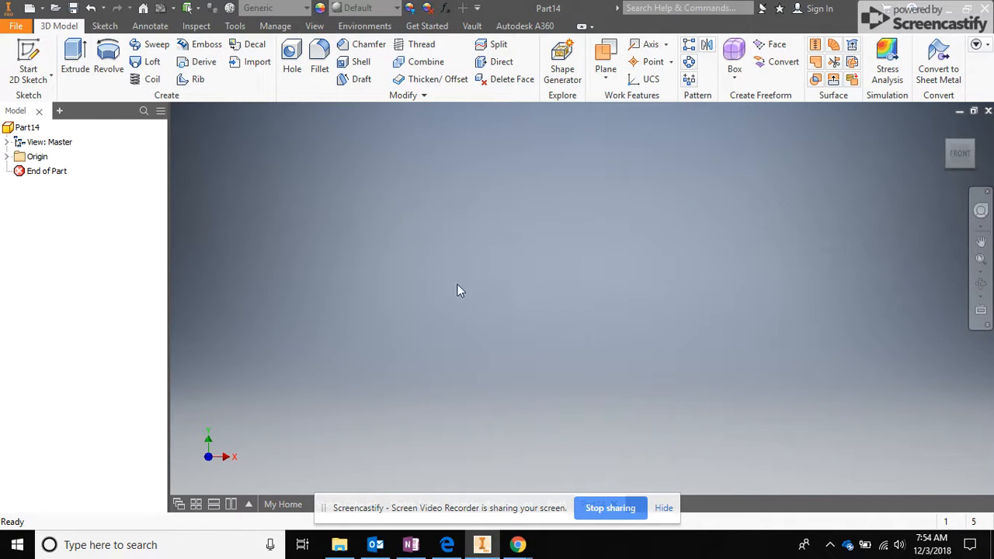
Sketch a rectangle around the origin on the XY plane and finish the sketch
left_click(35, 53)
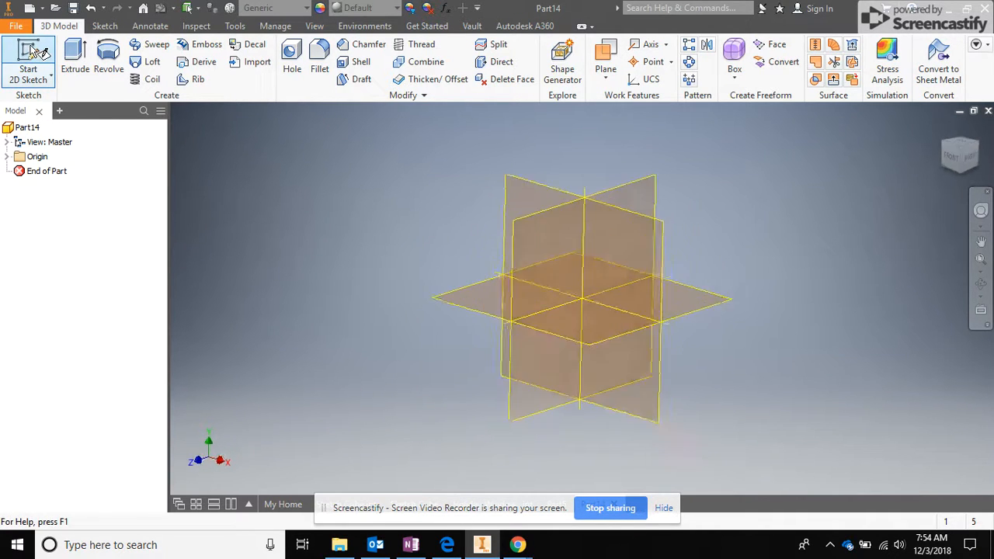
left_click(523, 175)
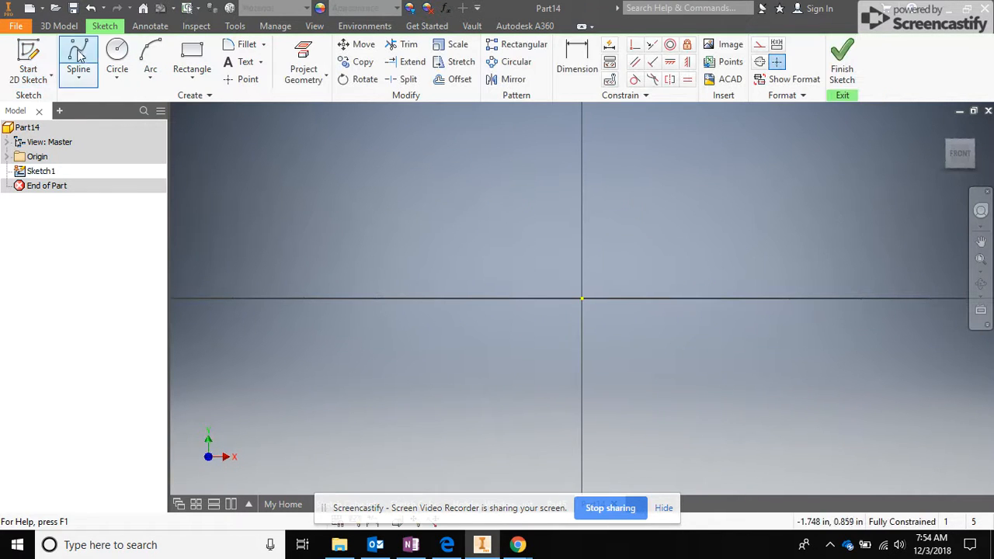
left_click(192, 58)
left_click(474, 190)
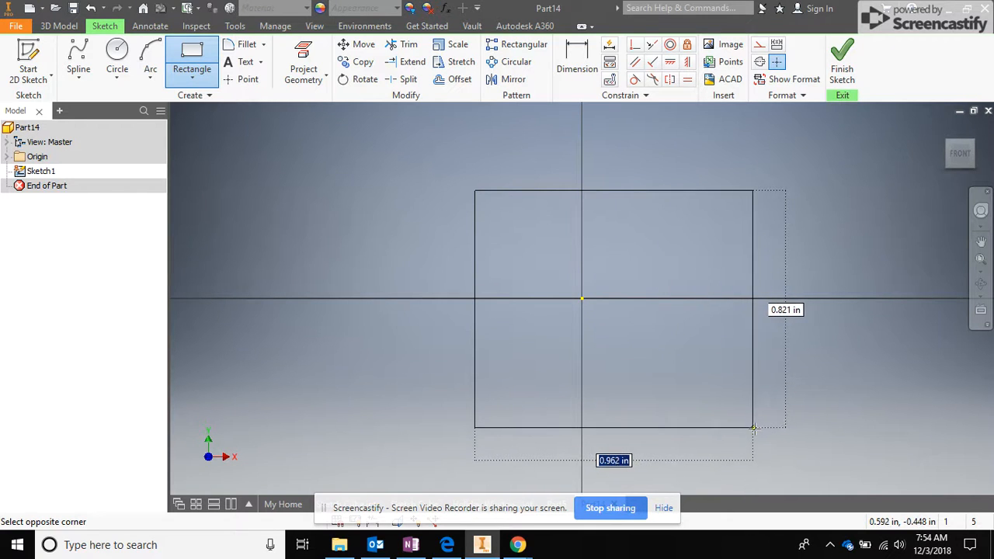
left_click(794, 457)
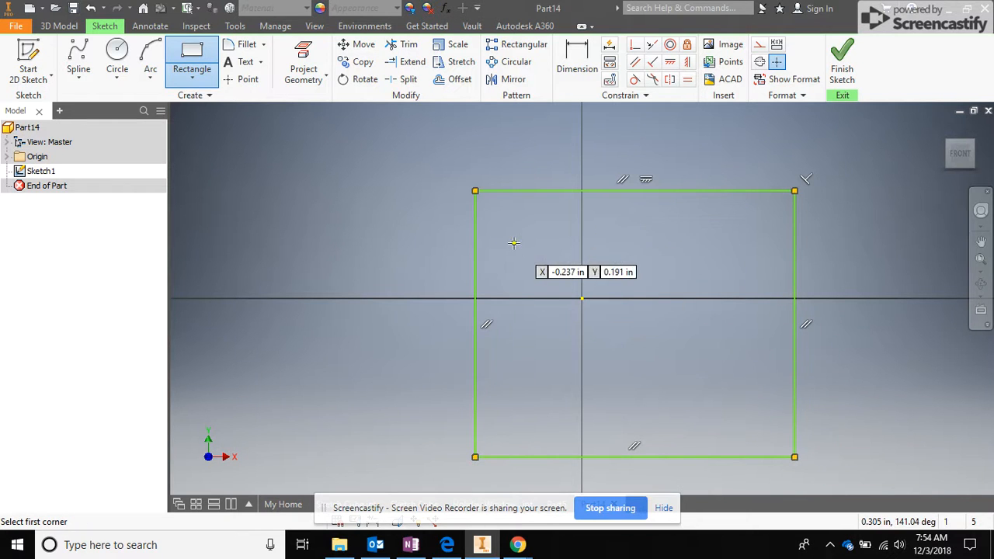
left_click(842, 58)
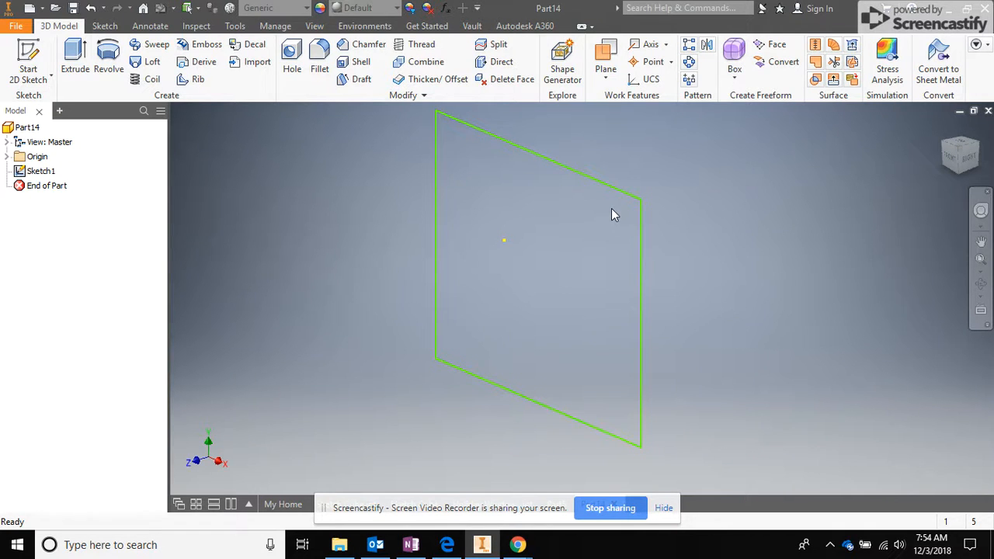
Extrude the rectangle symmetrically about its sketch plane to a total distance of 0.875 in
left_click(74, 59)
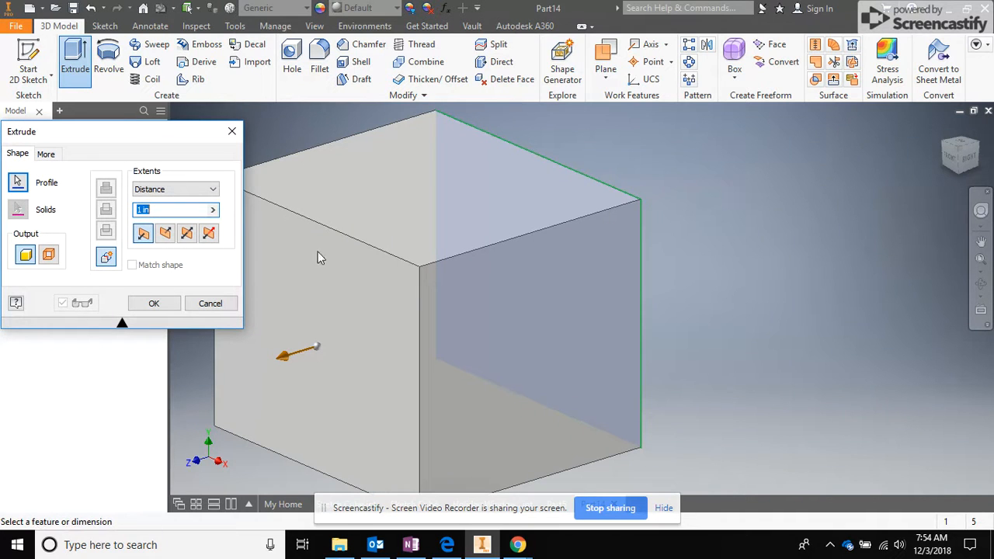
left_click_drag(285, 363, 478, 343)
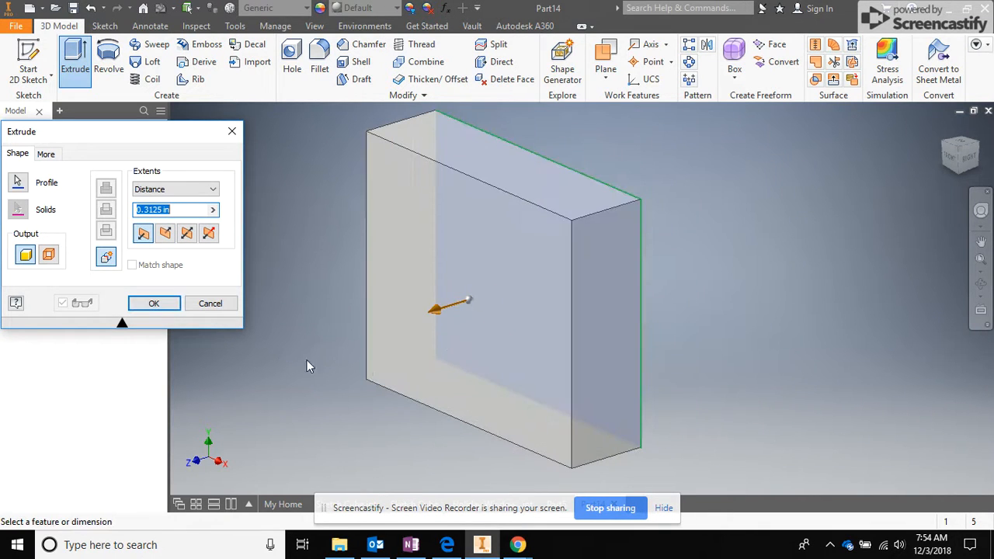
left_click(188, 235)
left_click_drag(469, 298, 420, 315)
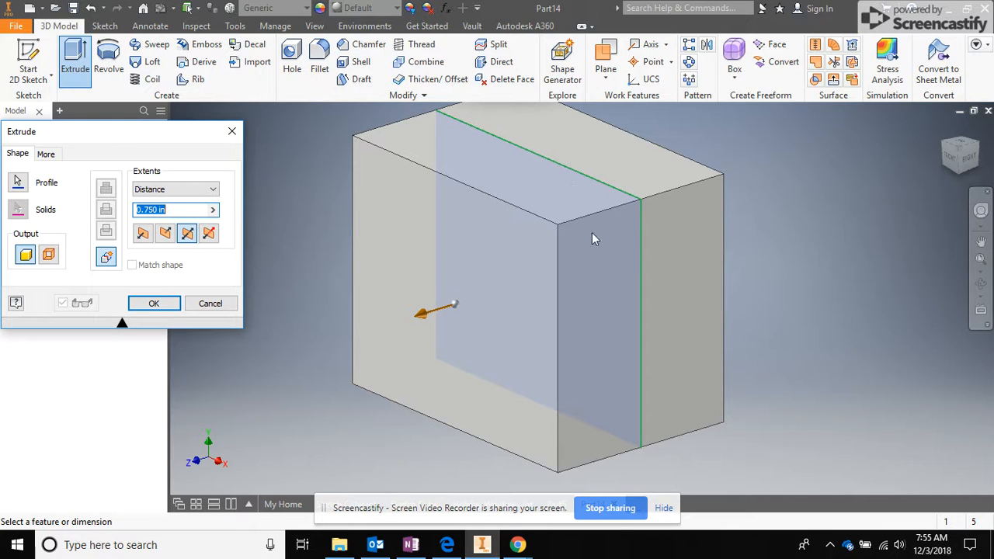
left_click_drag(417, 315, 405, 323)
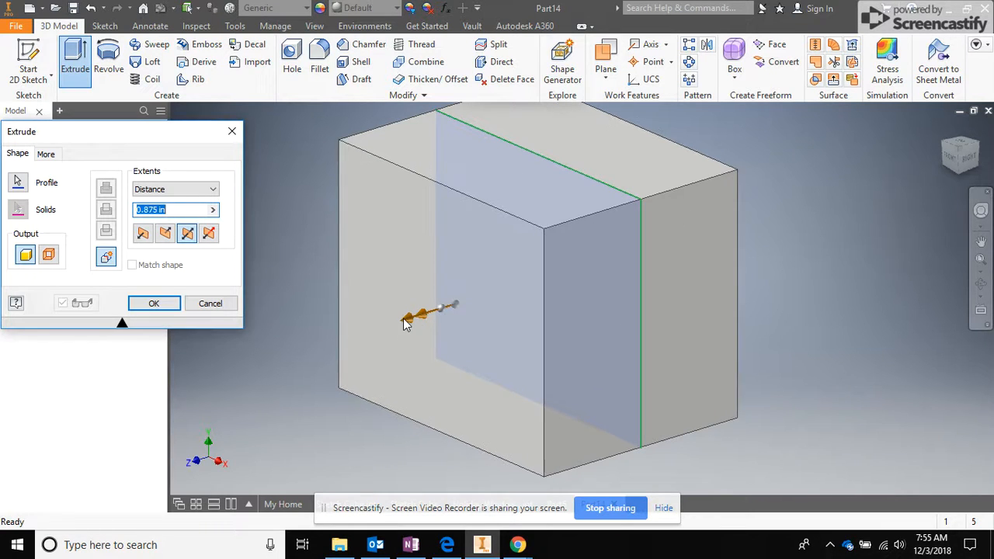
left_click(152, 304)
Start a new sketch on the origin's XY plane, through the middle of the block
middle_click_drag(597, 299, 580, 347)
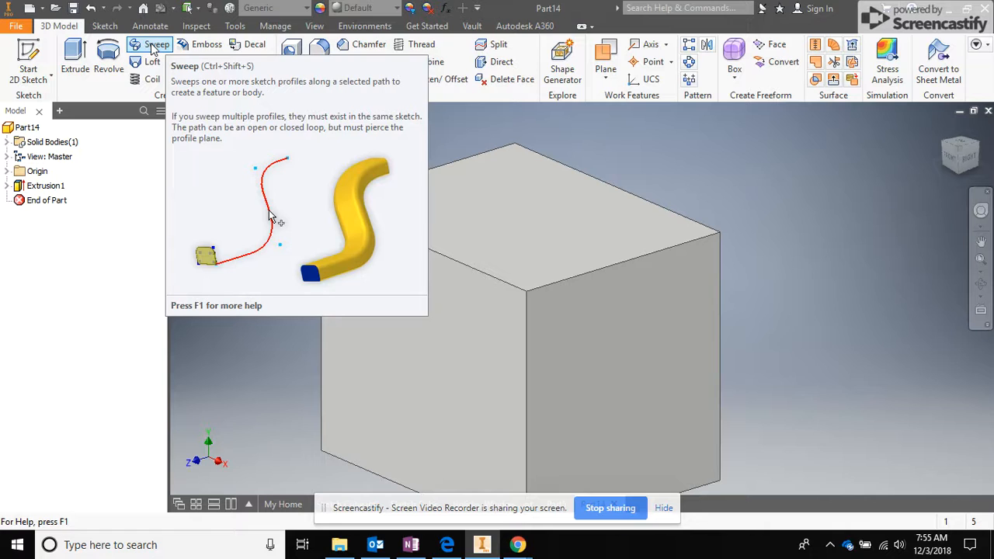
left_click(32, 52)
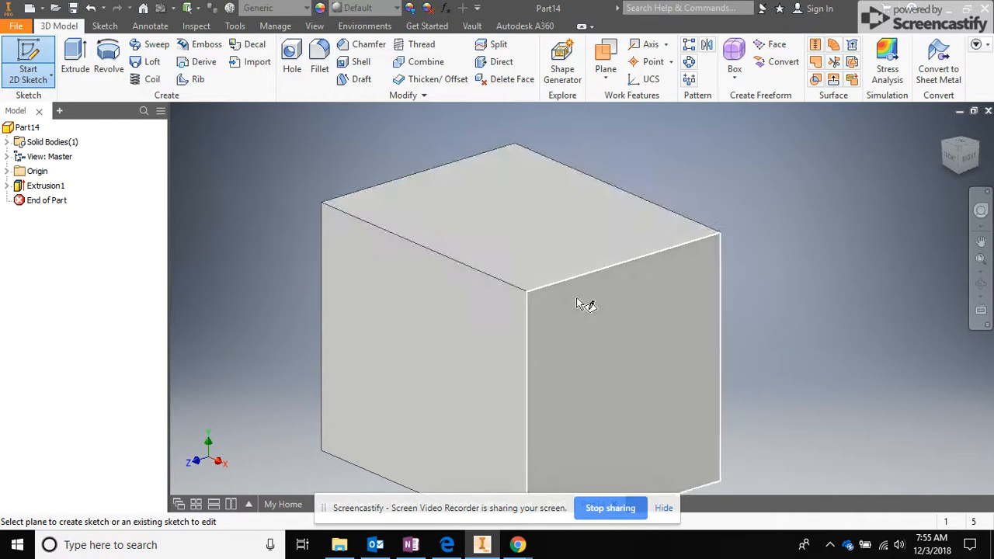
key("Escape")
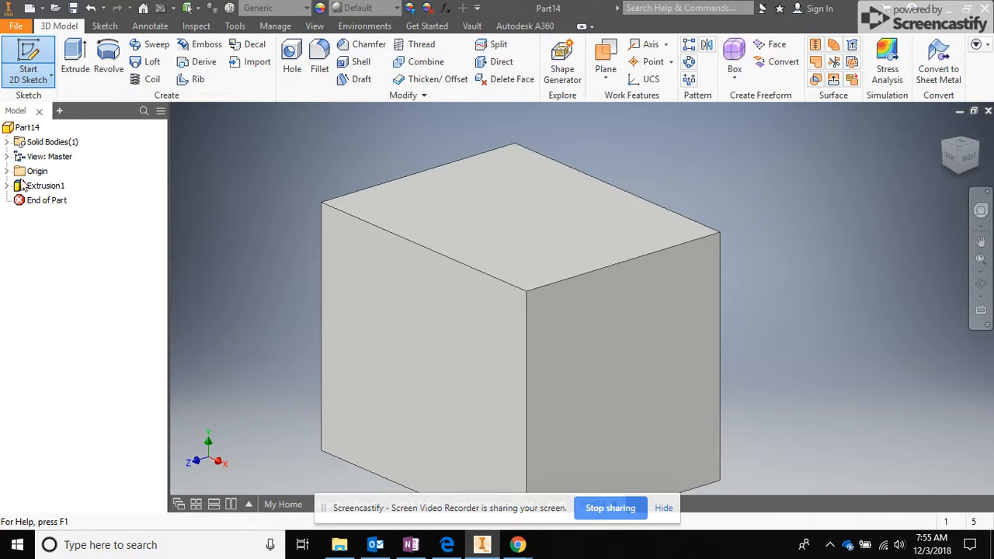
left_click(7, 171)
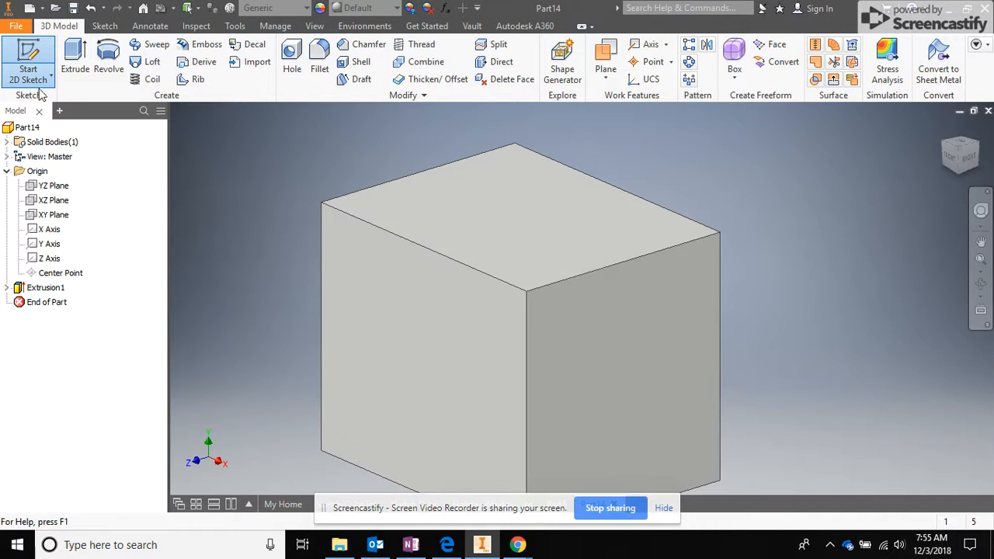
left_click(51, 218)
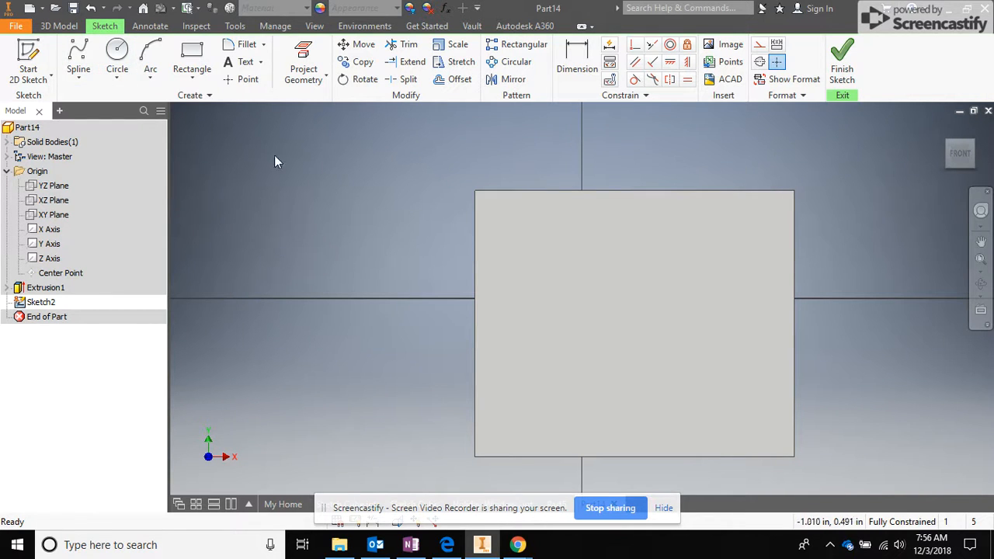
Draw a hook-shaped control vertex spline starting on the block's top edge, ending just above the block, and finish the sketch
left_click(77, 80)
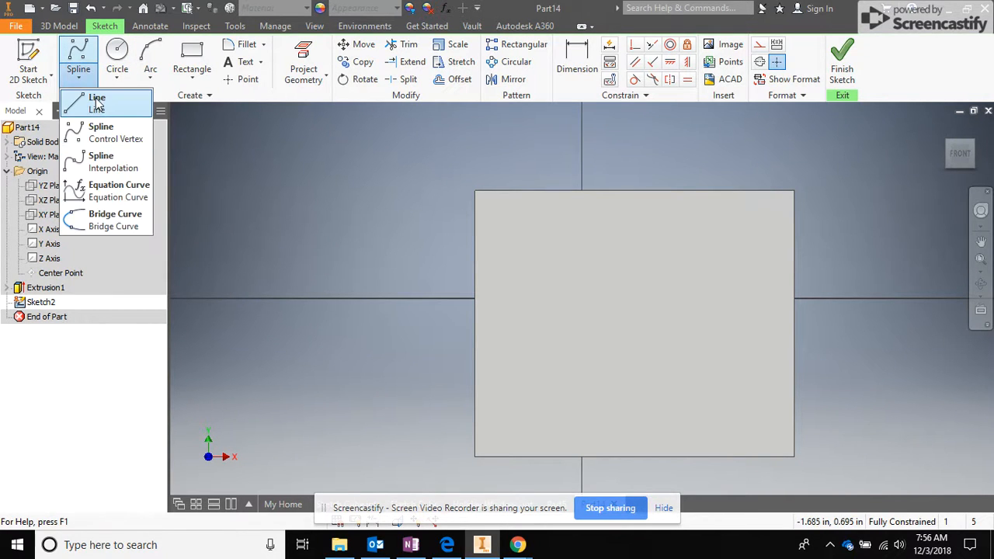
left_click(117, 129)
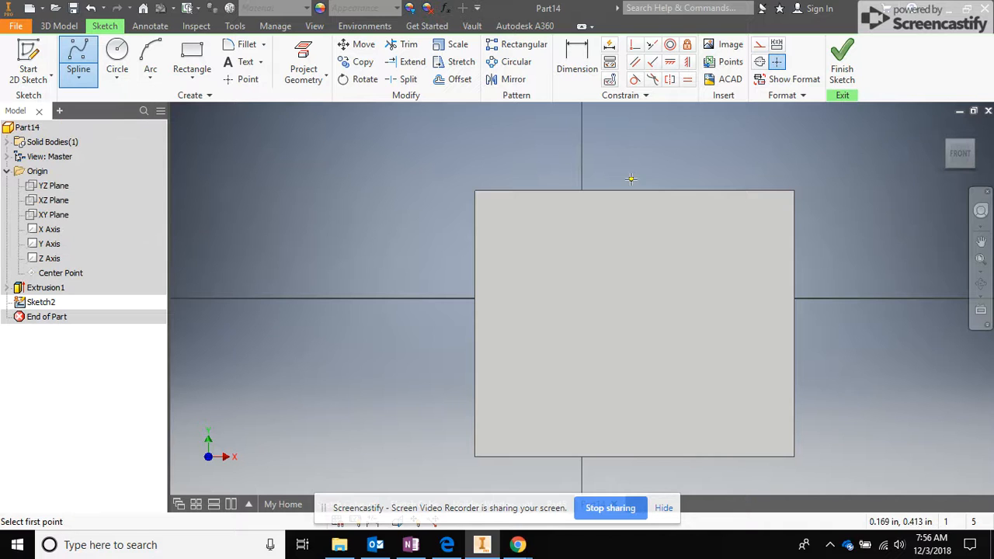
middle_click_drag(609, 156, 571, 260)
scroll(496, 276, "down", 4)
scroll(608, 272, "up", 3)
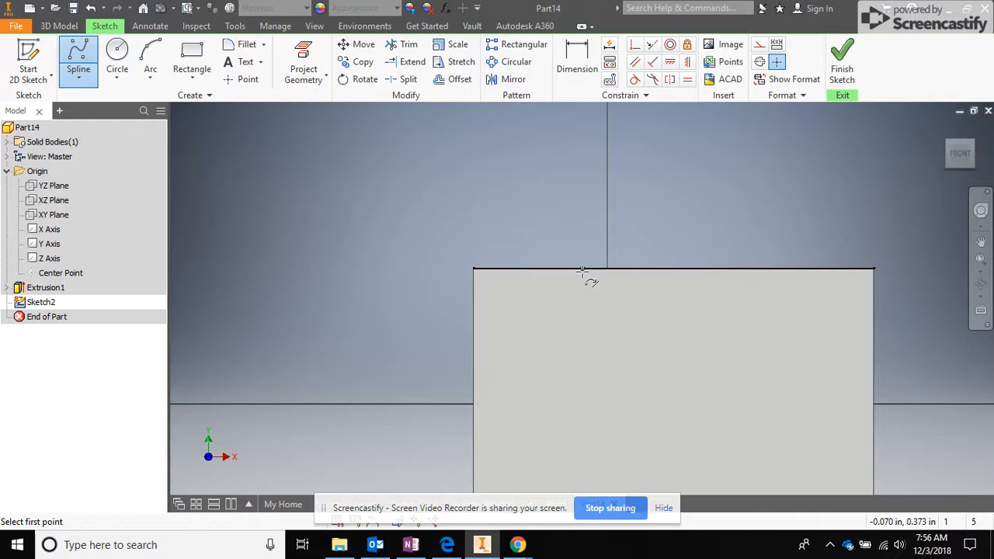
scroll(583, 272, "down", 2)
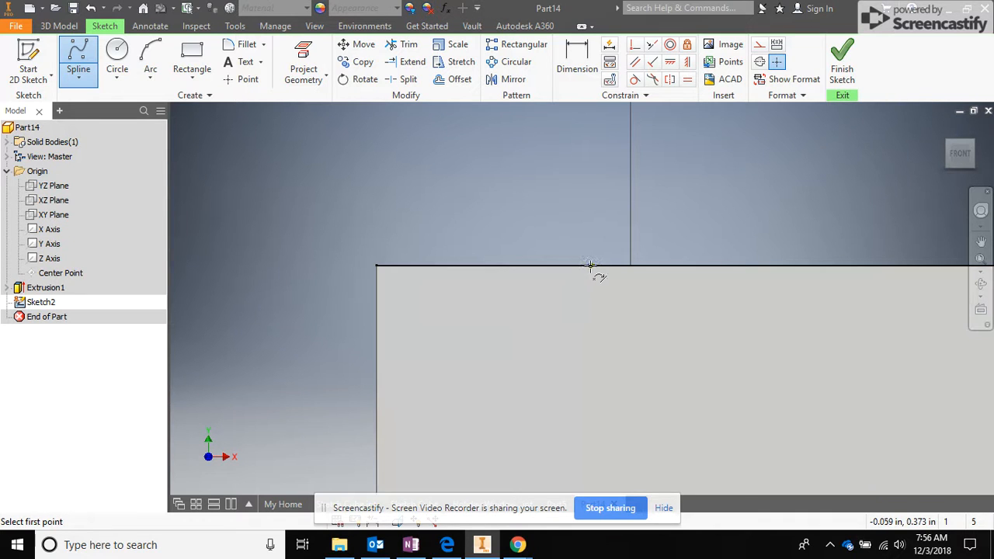
left_click(591, 266)
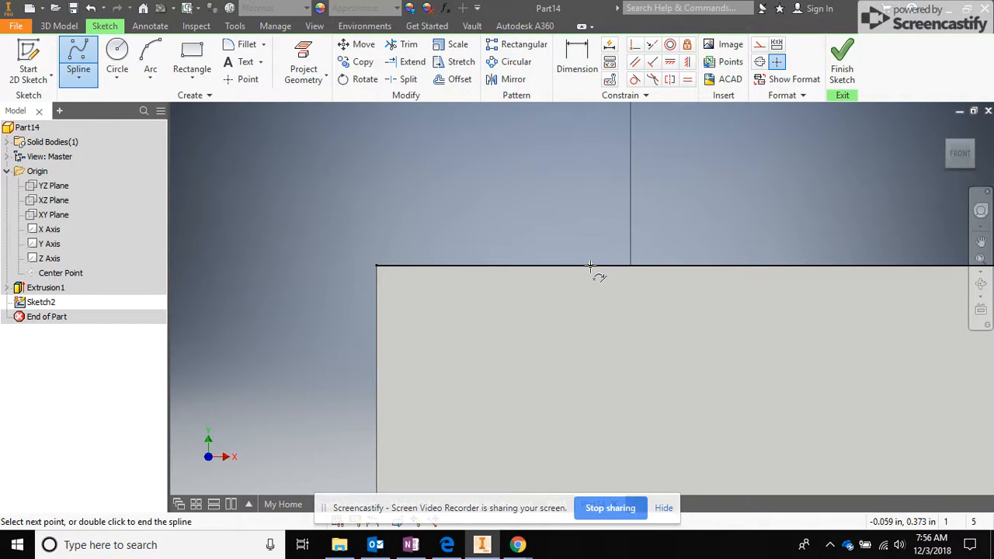
left_click(591, 180)
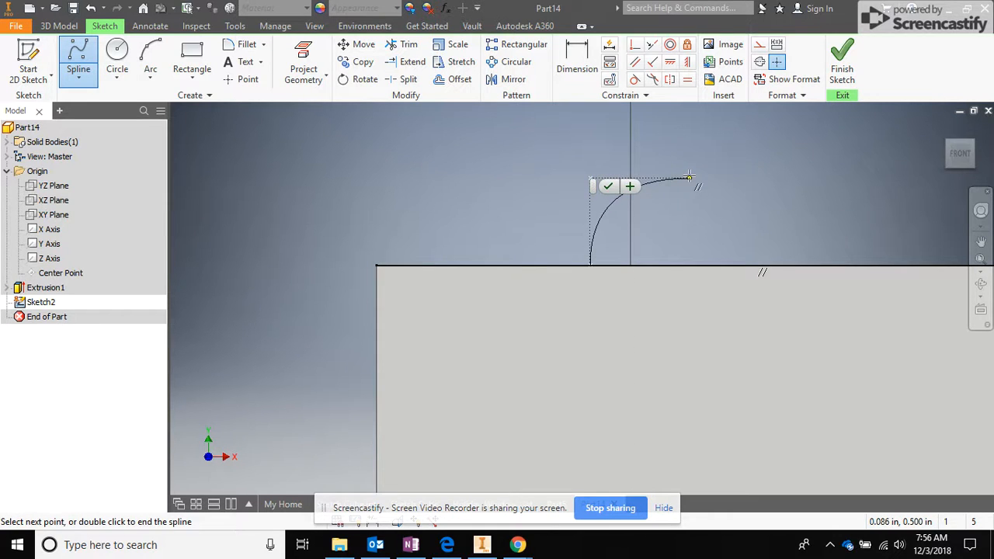
left_click(700, 130)
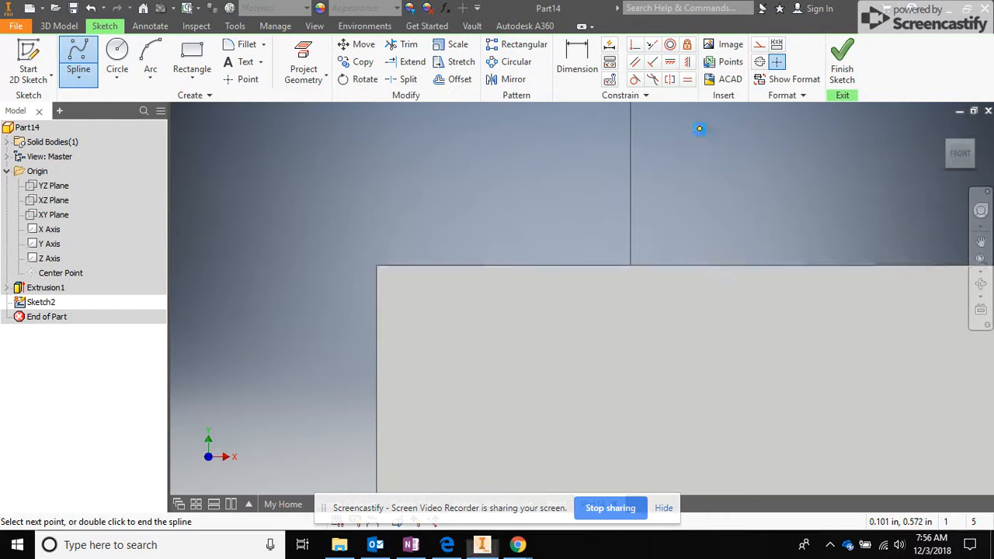
left_click(774, 170)
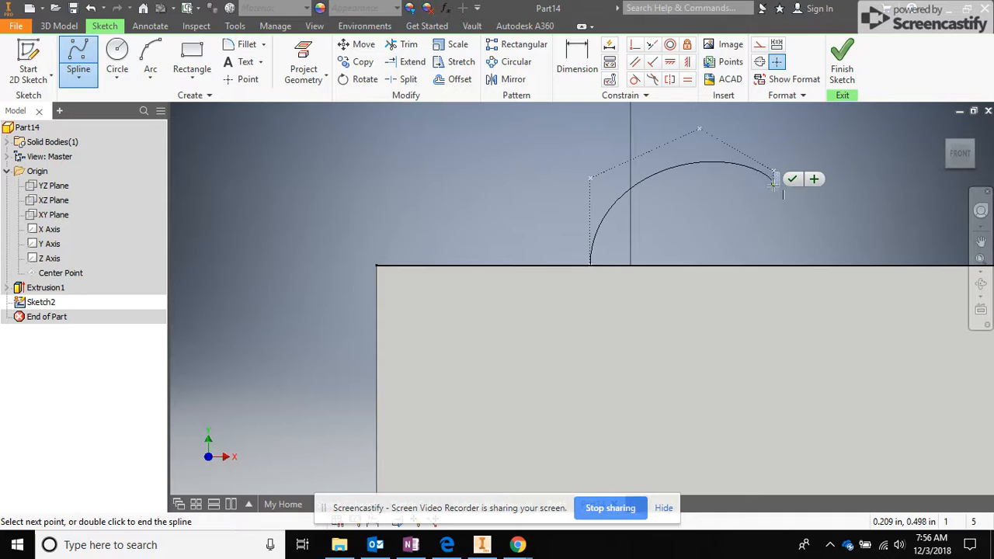
left_click(754, 227)
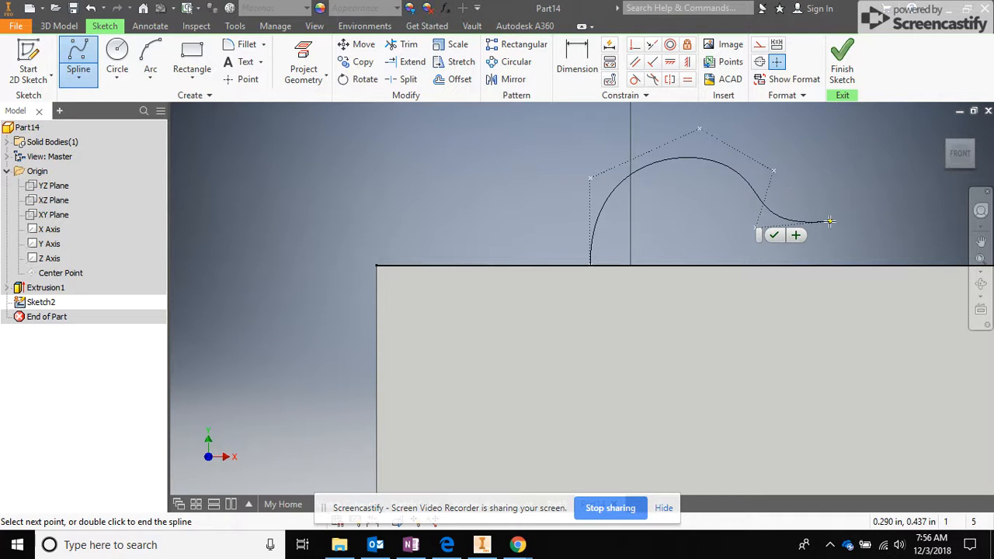
left_click(775, 237)
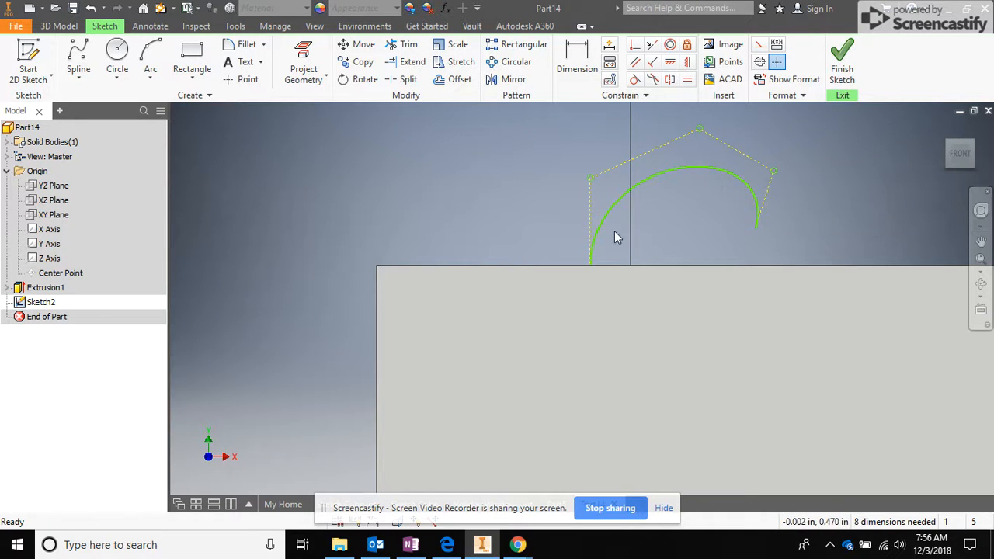
left_click(842, 62)
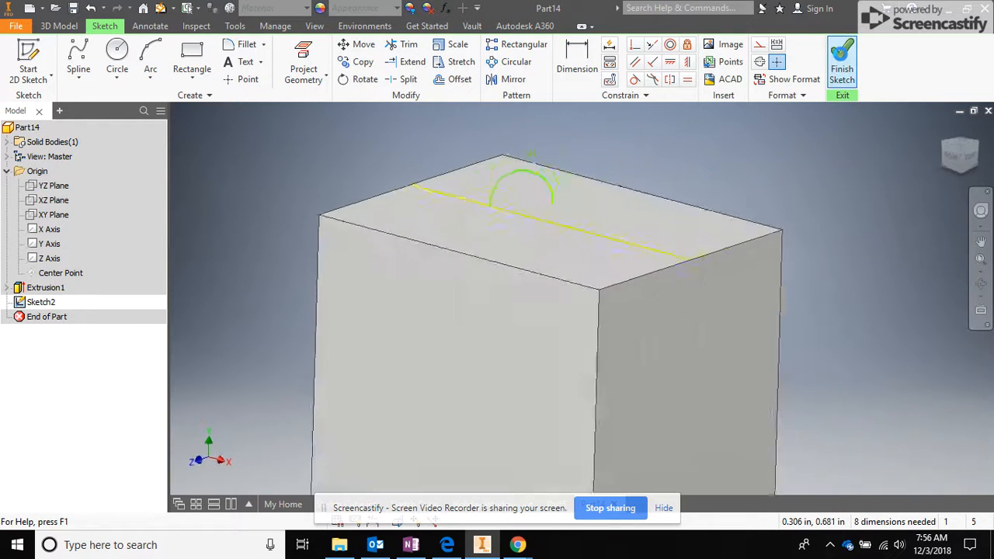
Start a new sketch on the top face of the block
middle_click_drag(564, 244, 669, 281)
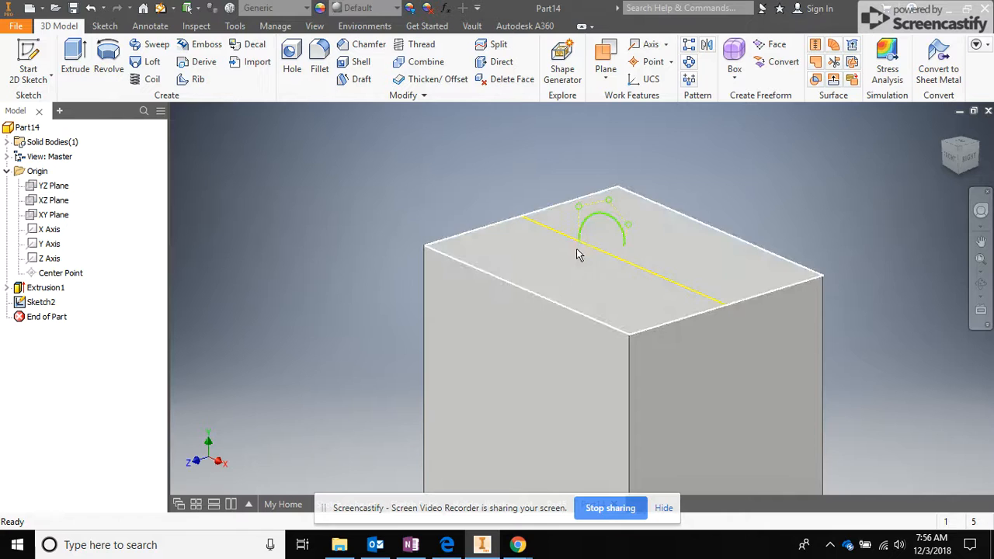
left_click(43, 56)
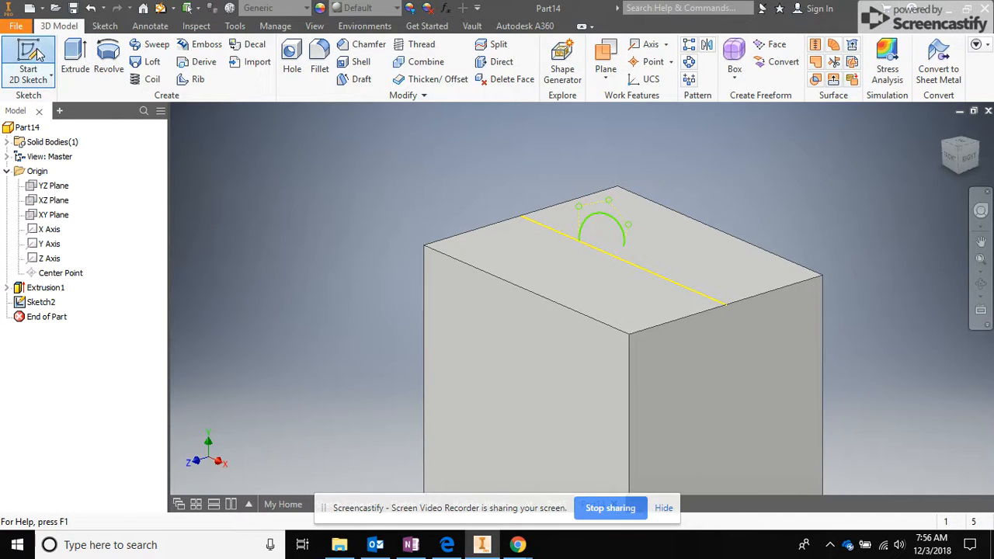
left_click(543, 262)
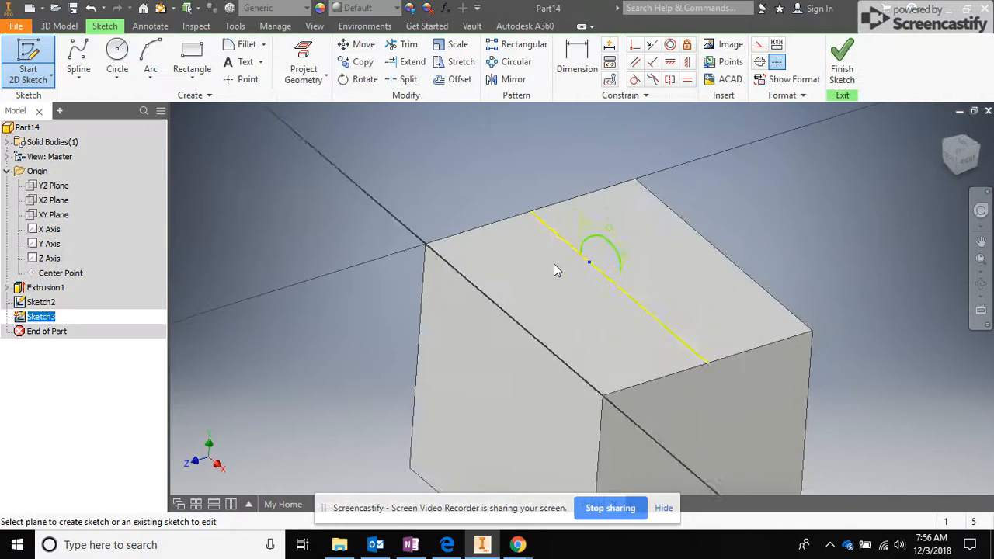
Draw a small circle on the block's top face centred on the hook spline's start point, and finish the sketch
middle_click_drag(606, 334, 624, 249)
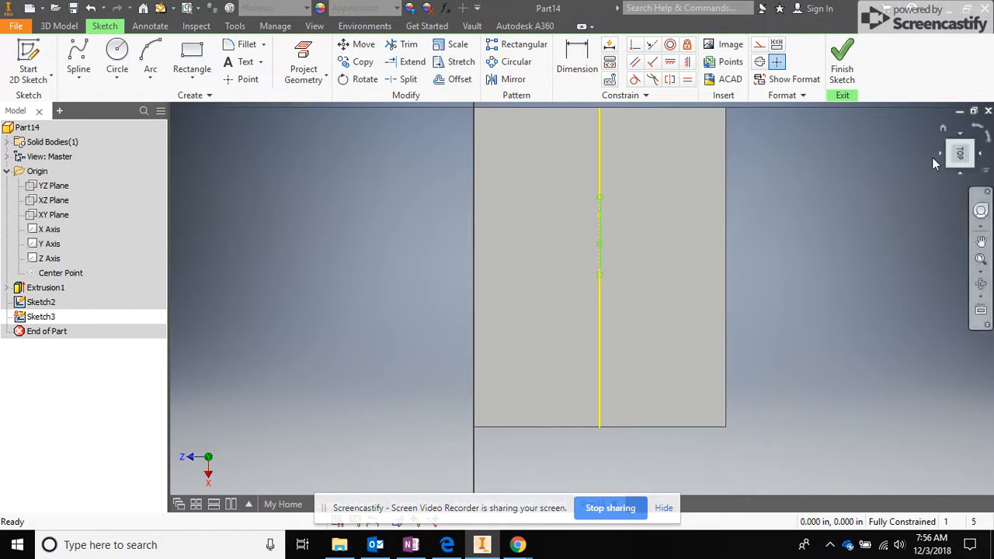
left_click(945, 128)
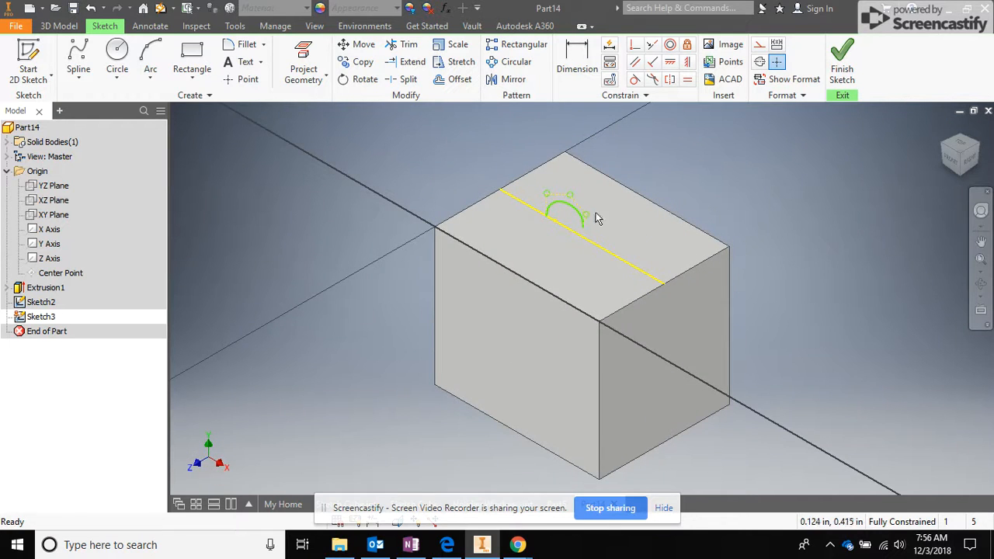
scroll(539, 216, "down", 5)
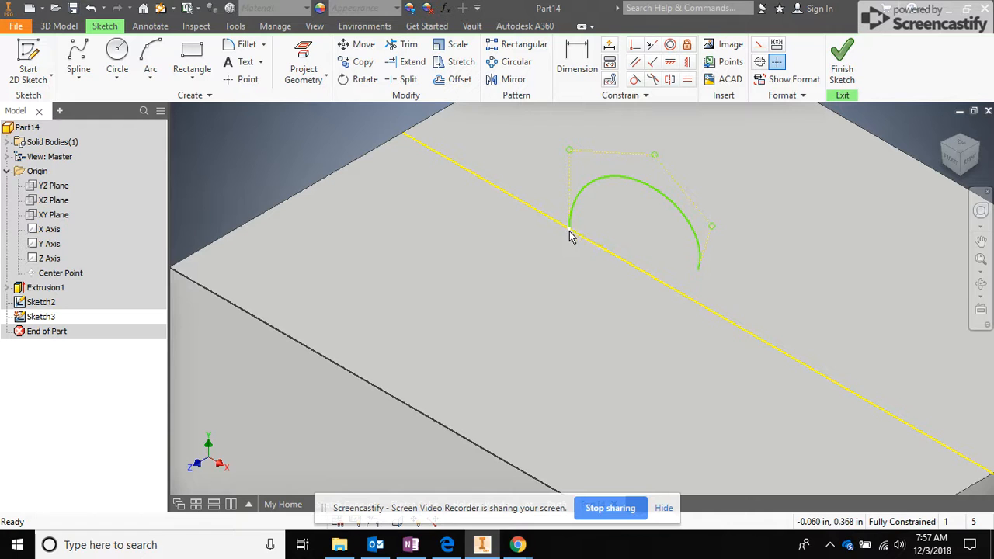
left_click(299, 54)
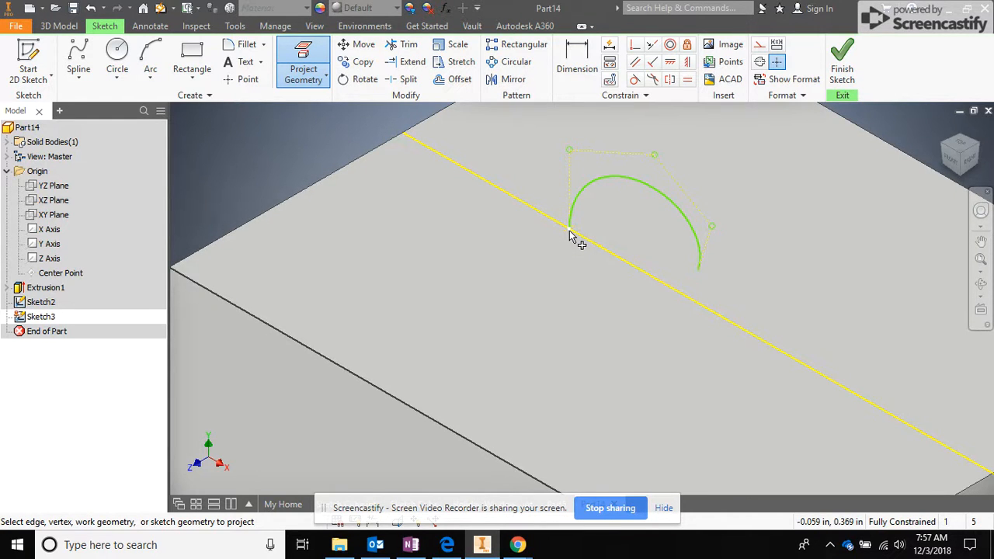
left_click(117, 51)
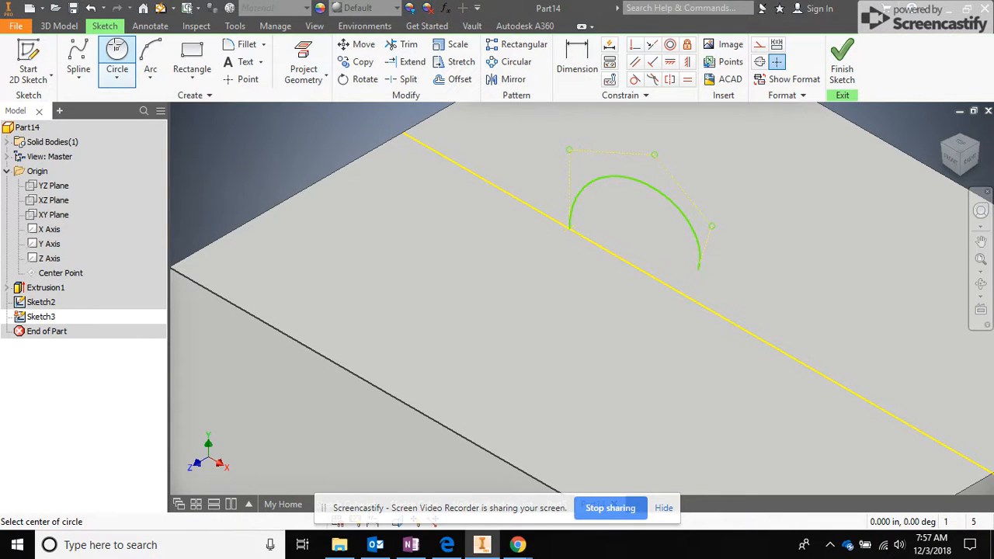
left_click(568, 228)
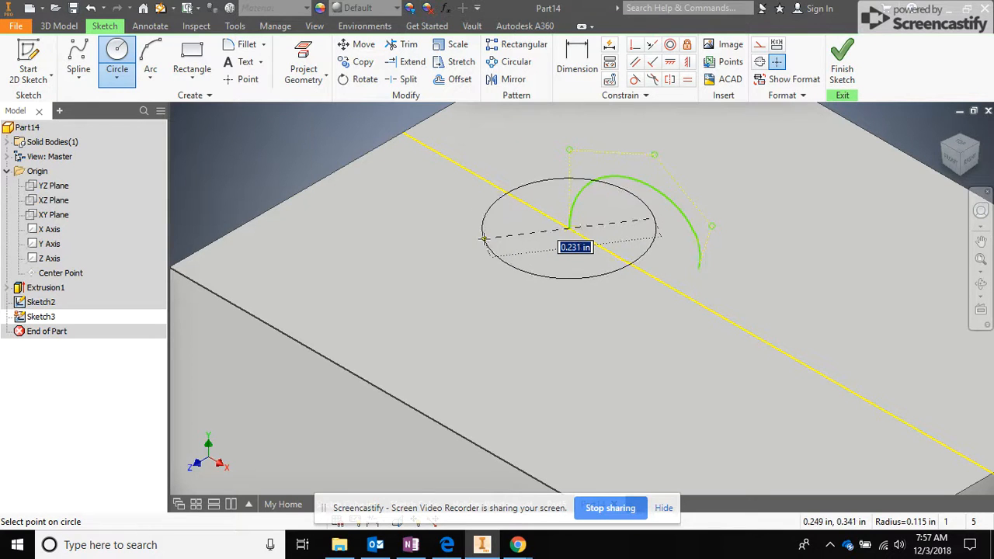
left_click(558, 231)
left_click(843, 62)
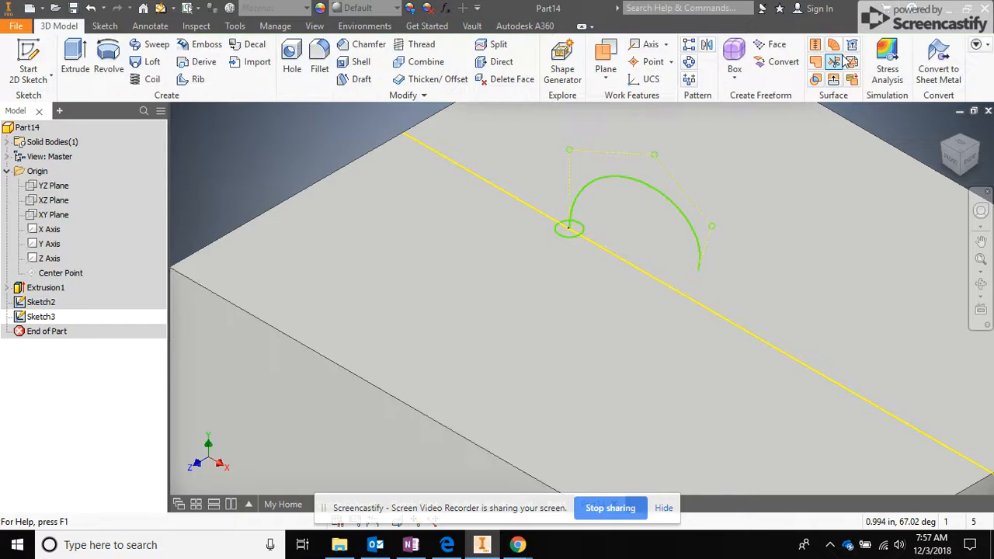
Sweep the small circle along the hook spline as a solid joined to the block, with path orientation, 0 taper and 0 twist
left_click(942, 126)
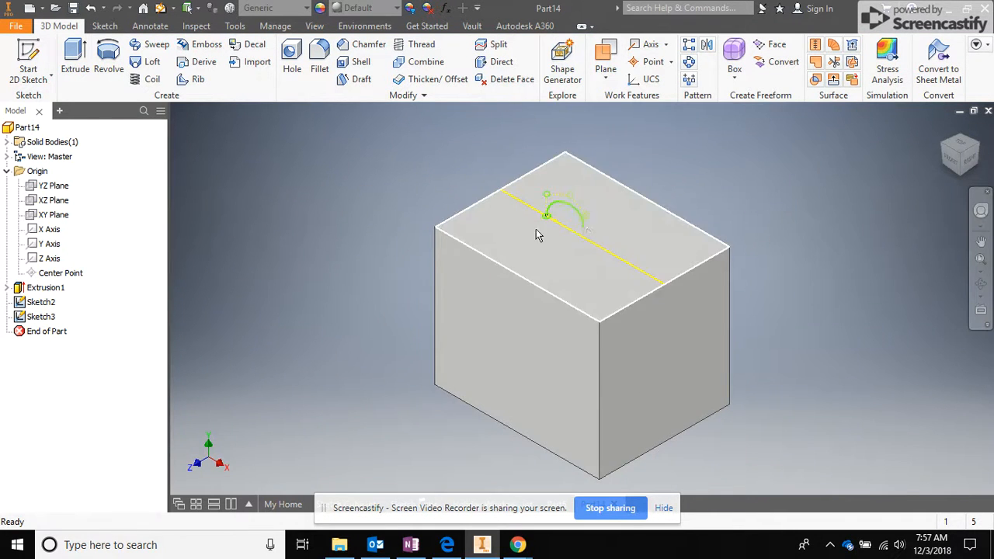
scroll(535, 226, "down", 4)
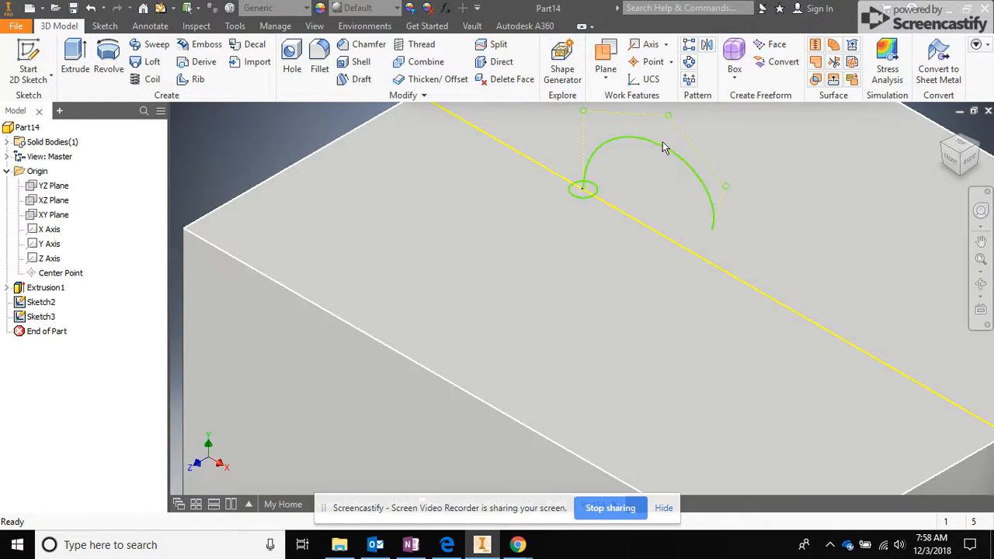
left_click(153, 45)
left_click(192, 146)
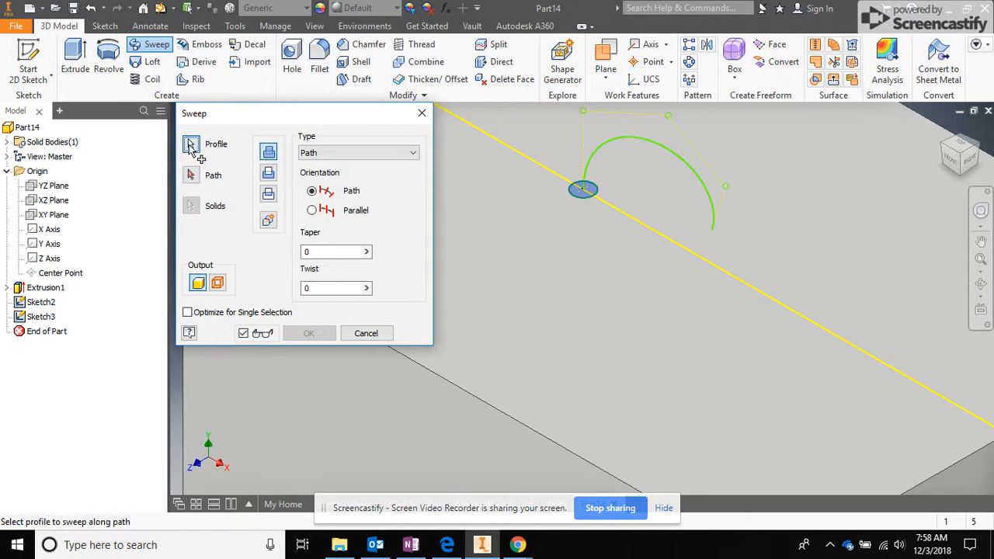
left_click(590, 195)
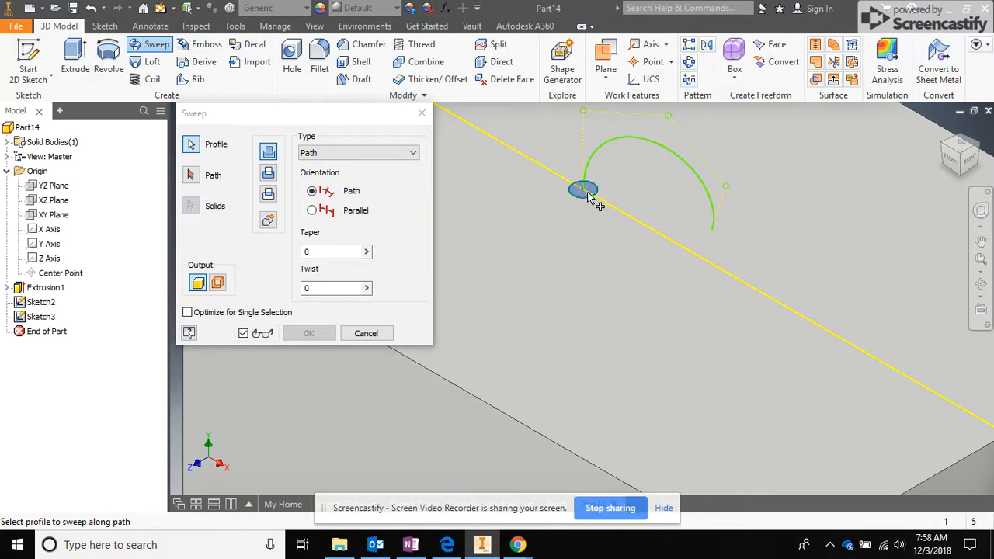
left_click(191, 175)
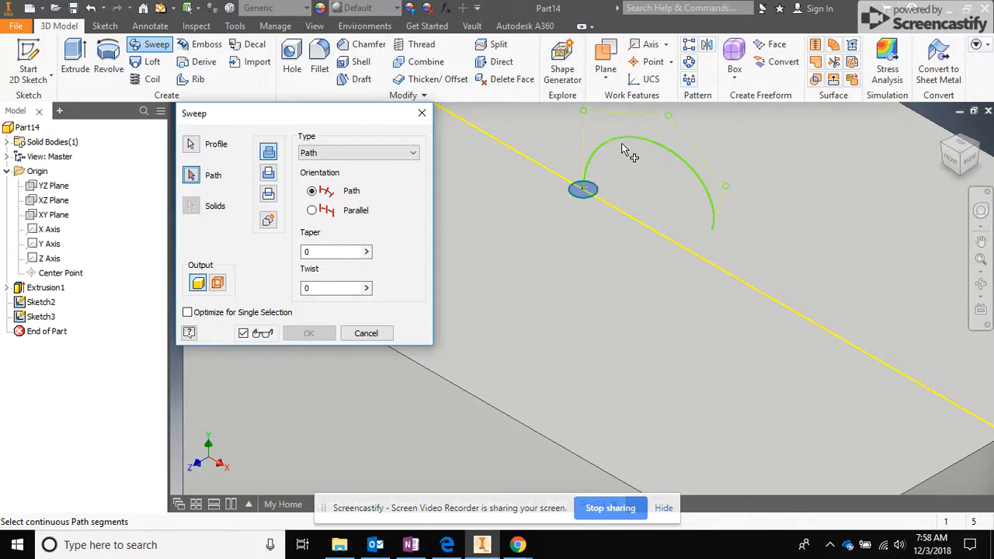
left_click(588, 201)
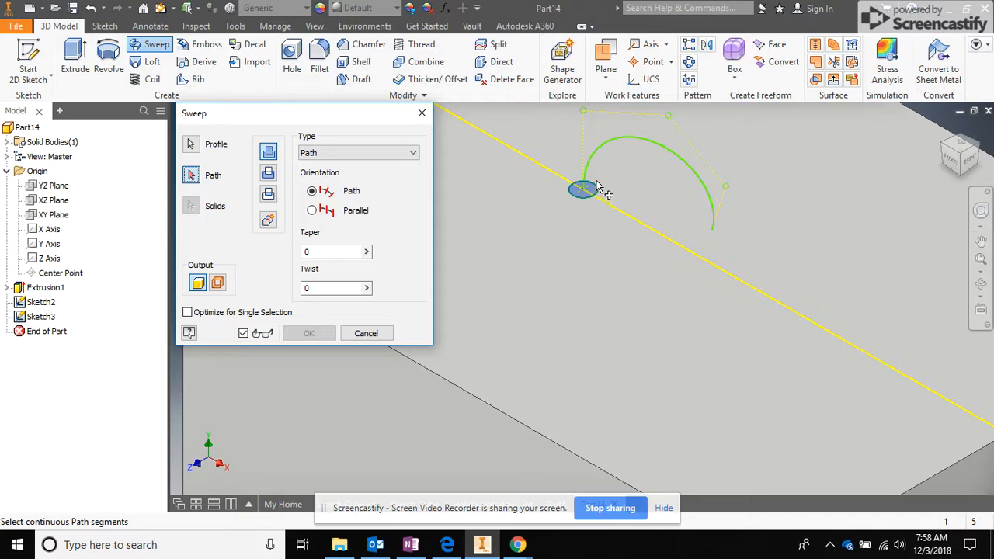
left_click(619, 143)
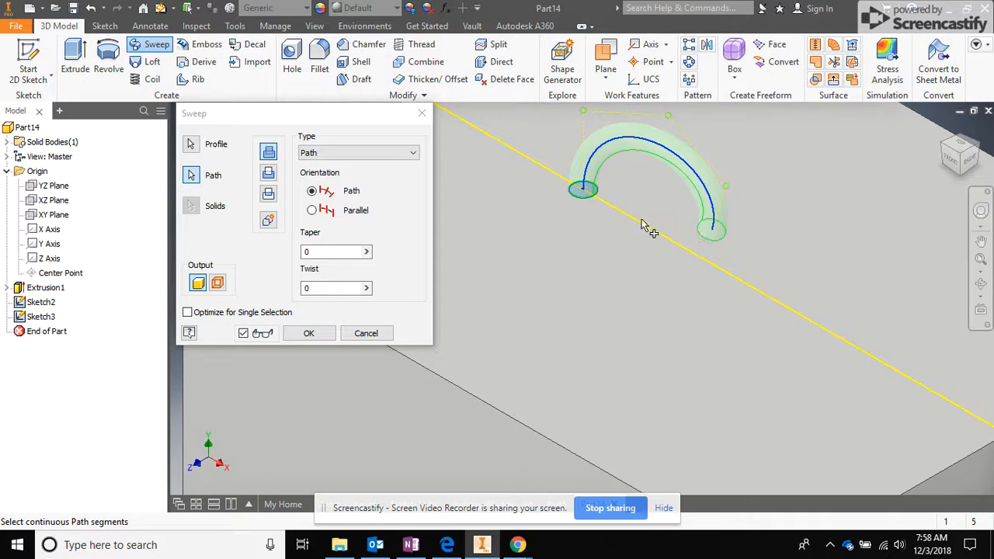
left_click(366, 288)
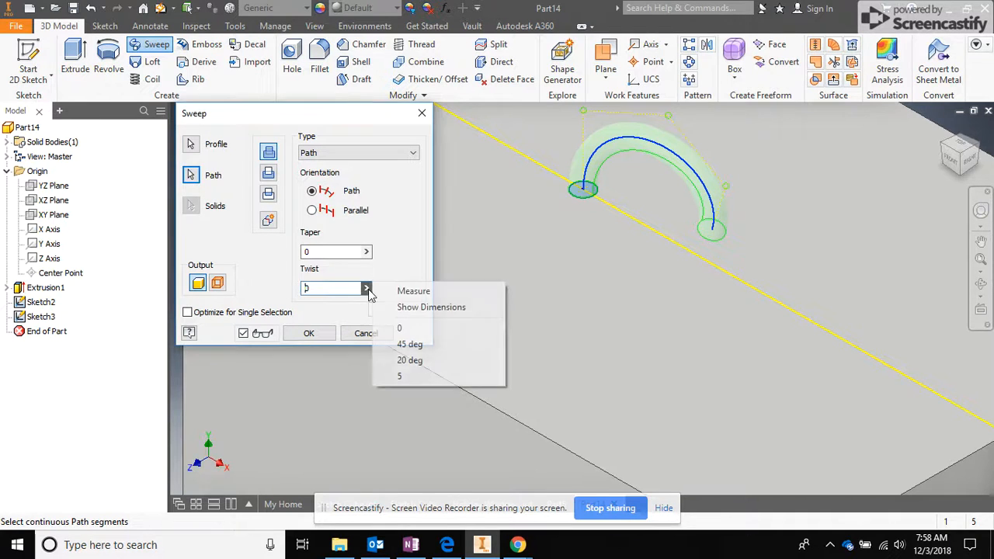
left_click(410, 345)
left_click(366, 288)
left_click(428, 344)
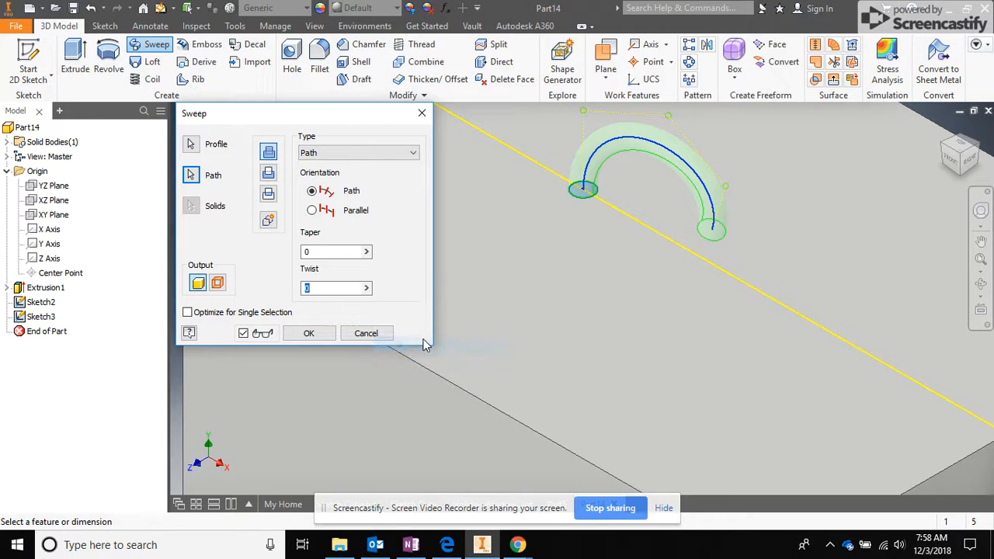
left_click(309, 333)
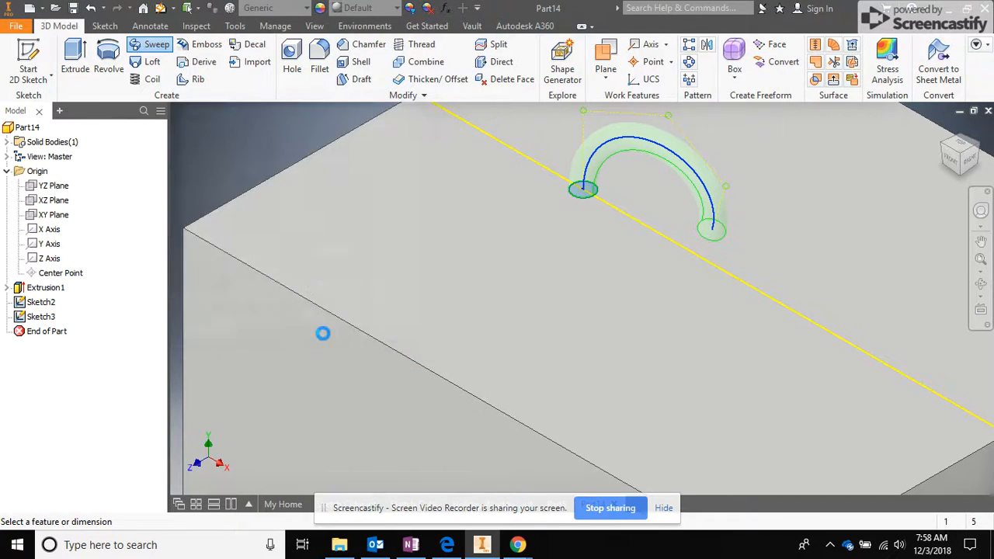
left_click(942, 129)
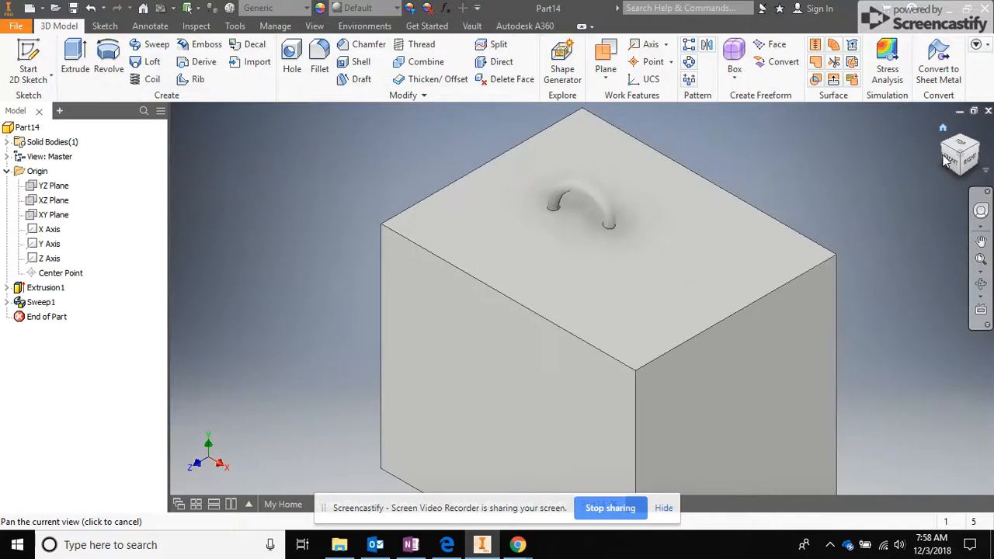
left_click_drag(961, 173, 966, 148)
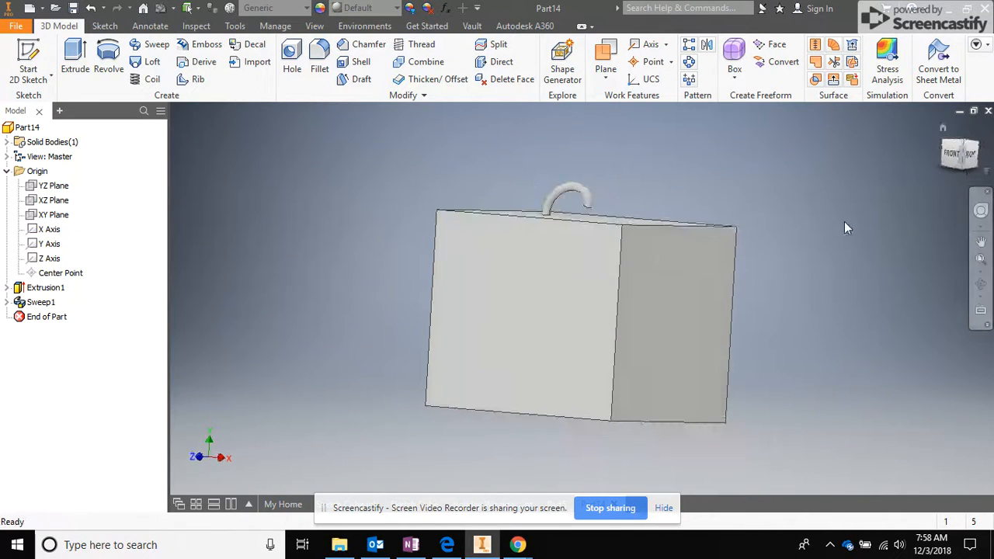
scroll(576, 231, "down", 3)
scroll(564, 224, "up", 5)
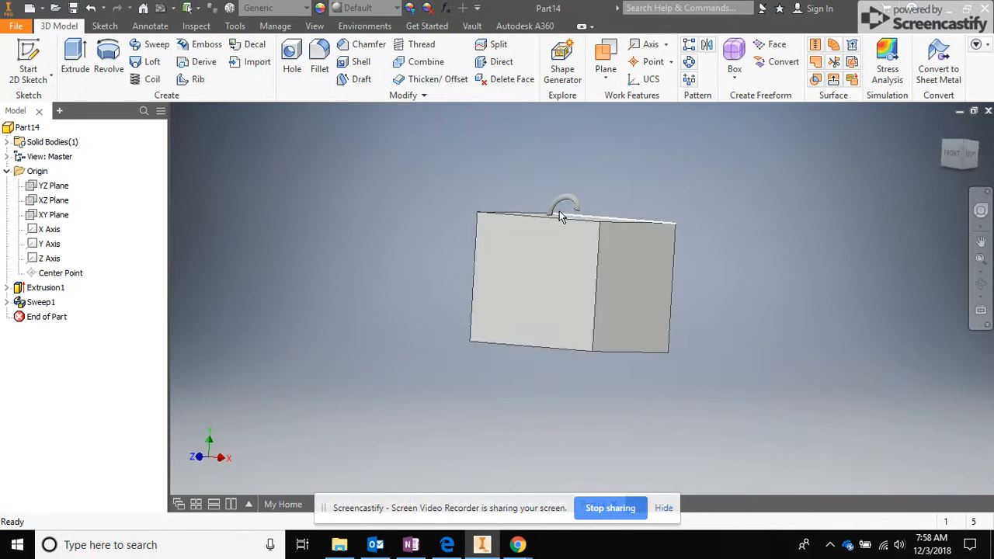
scroll(558, 210, "down", 5)
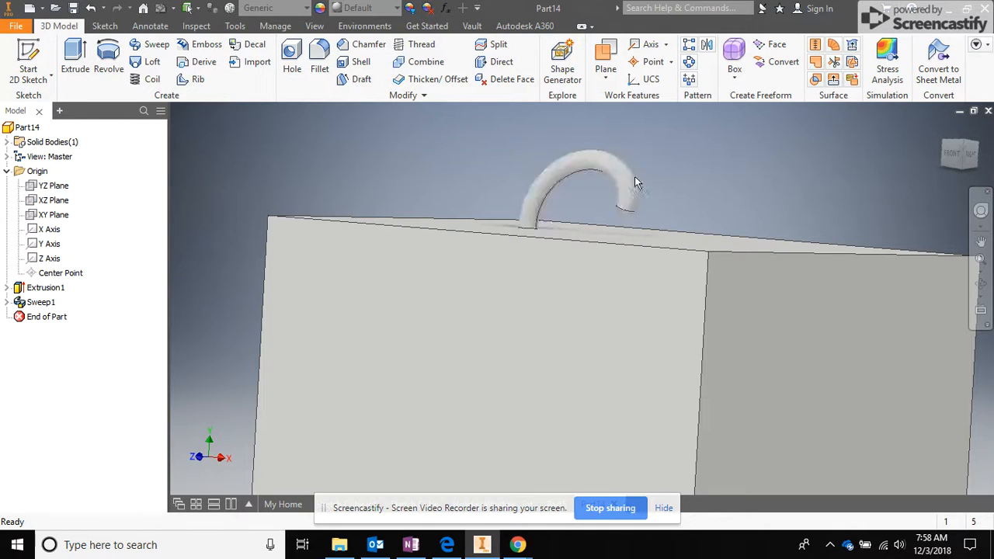